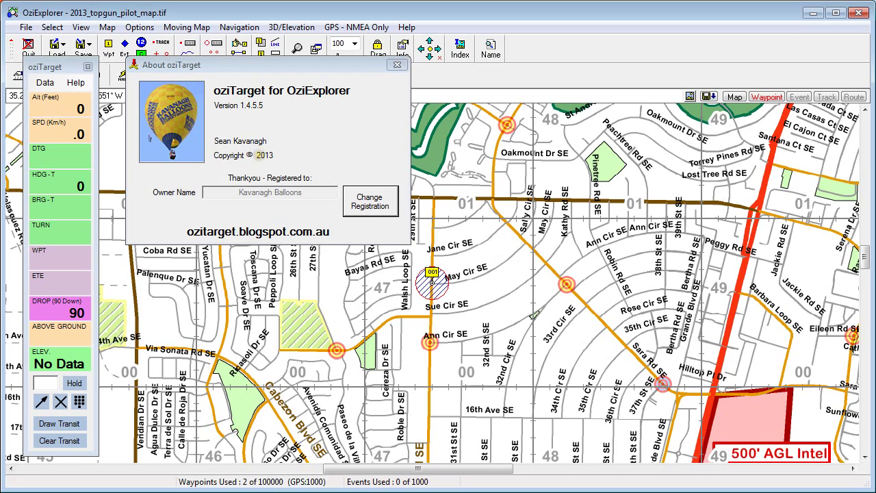
Step: Close the About oziTarget box and open the WPT Tools window from oziTarget's Data menu
click(397, 65)
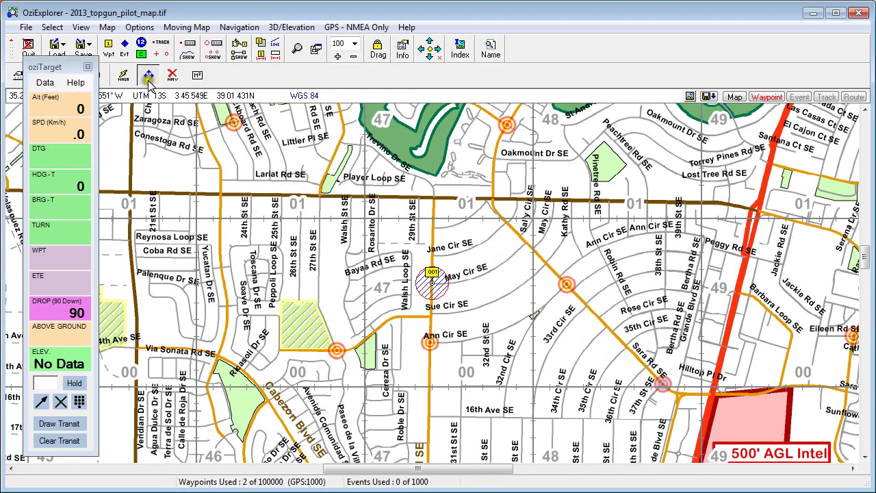
click(56, 88)
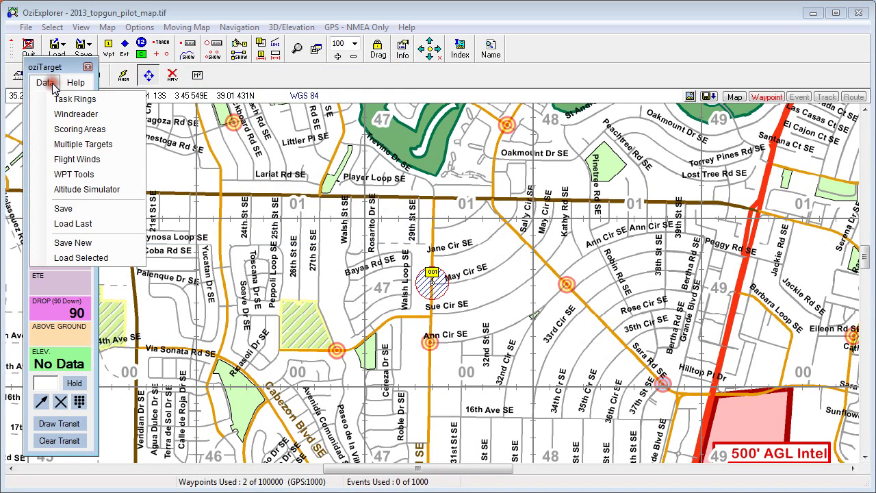
click(58, 177)
click(217, 191)
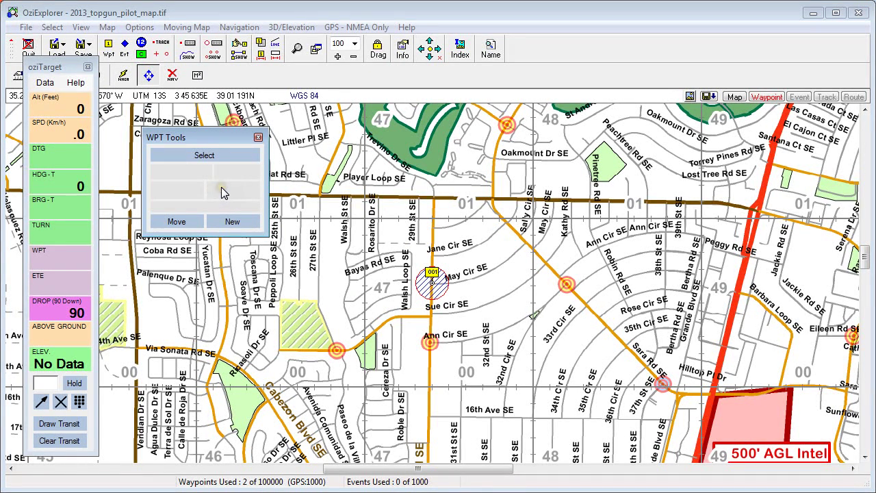
Step: Select waypoint 001 on the map (grid 4740 0062) and expand its Move arrow controls
click(221, 189)
click(219, 156)
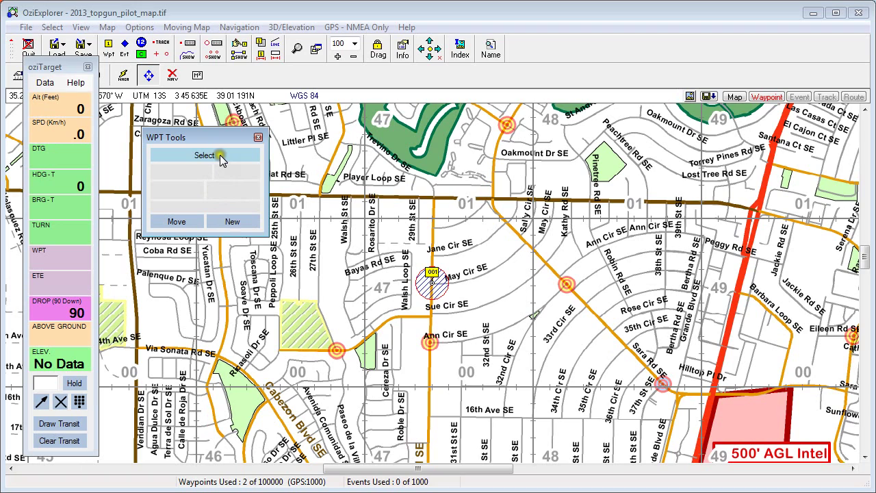
click(430, 283)
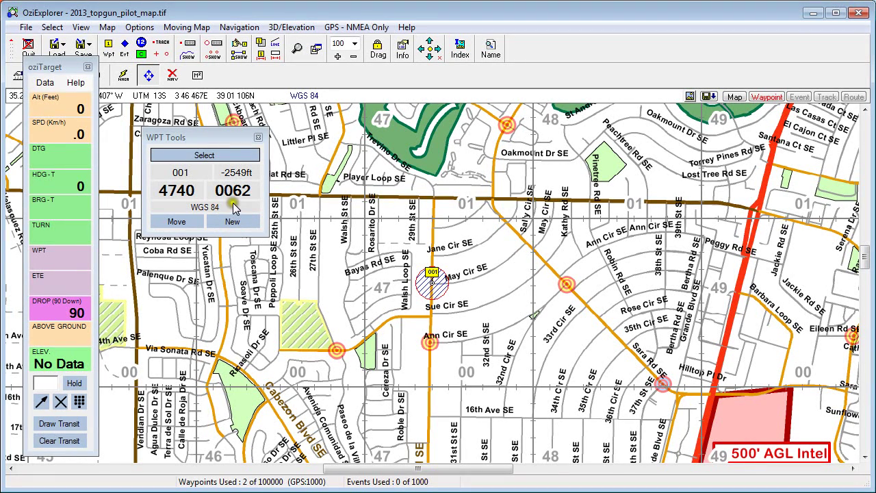
click(183, 221)
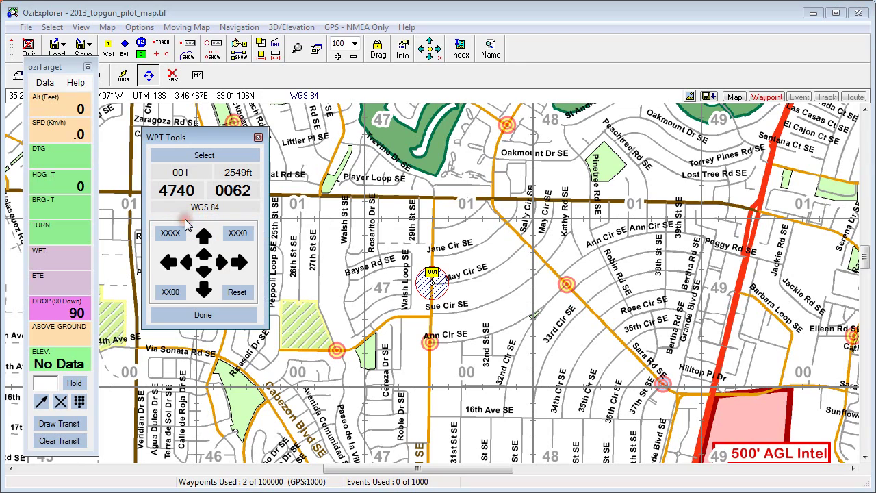
Step: Nudge waypoint 001 east with the small arrows, briefly shifting it north and back south
click(222, 262)
click(222, 262)
click(222, 262)
click(223, 262)
click(222, 262)
click(222, 261)
click(222, 261)
click(223, 262)
click(223, 261)
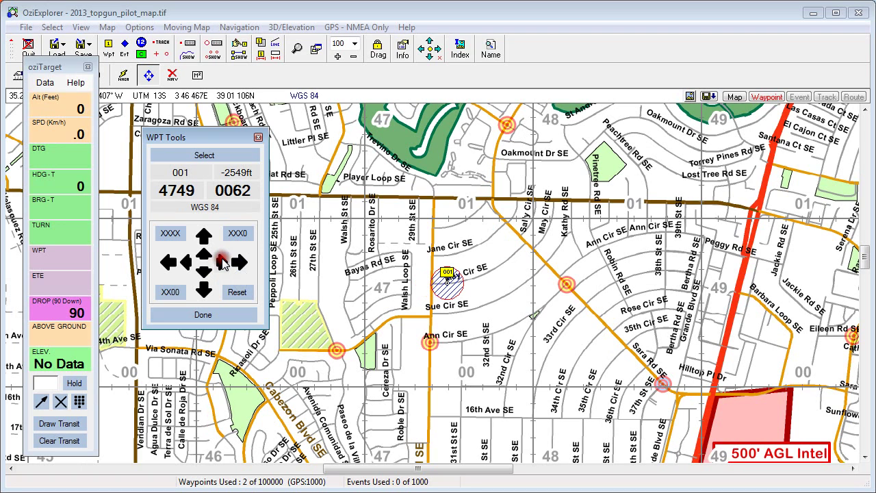
click(209, 257)
click(208, 257)
click(209, 257)
click(208, 257)
click(208, 258)
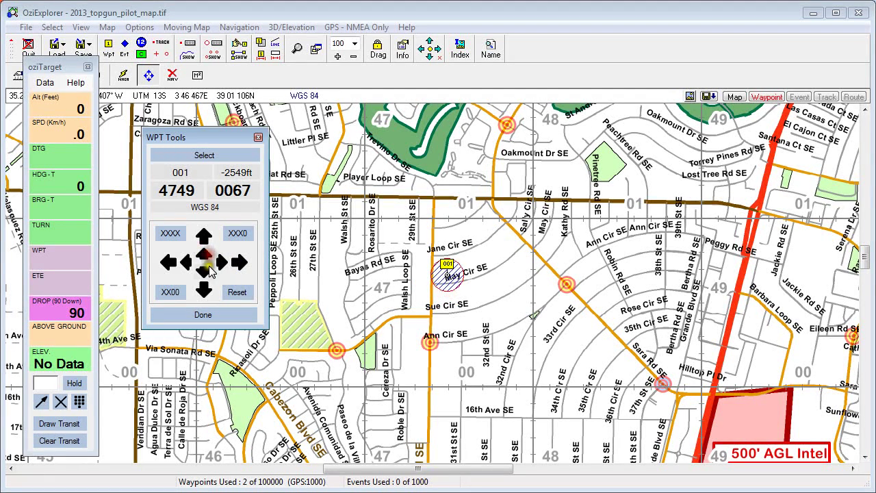
click(200, 271)
click(200, 272)
click(200, 272)
Step: Move waypoint 001 in larger steps to grid 4789 0064 near Saly Cir SE
click(239, 262)
click(239, 262)
click(239, 262)
click(239, 262)
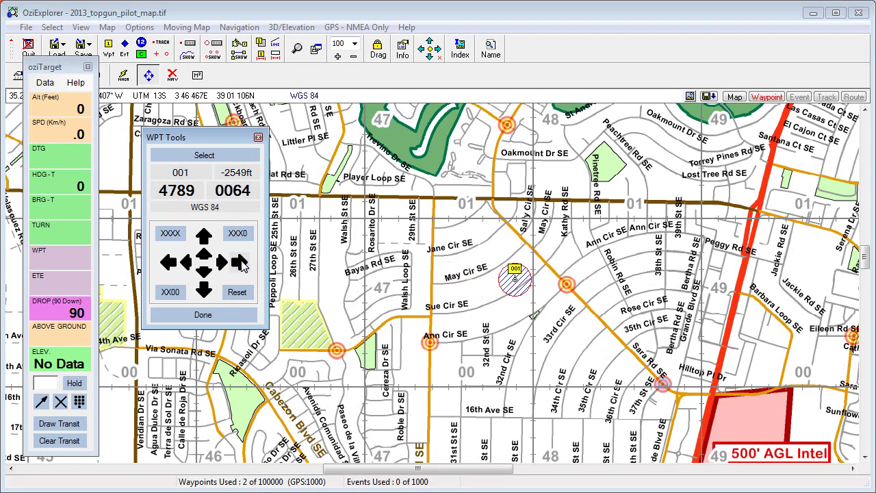
click(203, 237)
click(203, 236)
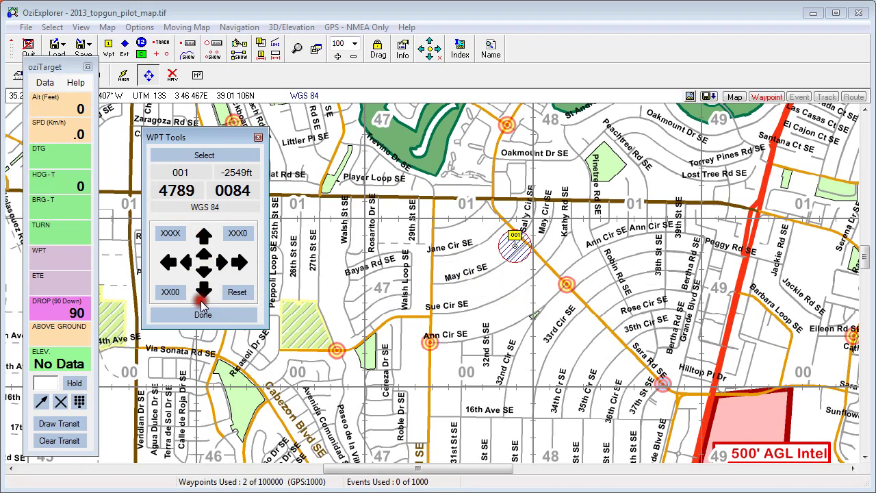
click(203, 289)
click(203, 289)
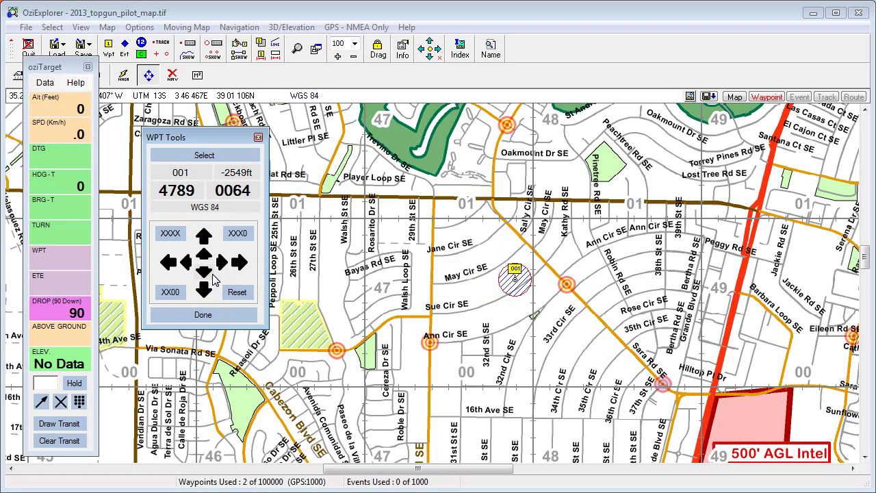
Step: Place new waypoint 4 near Bayas Rd SE and bring up its options
click(109, 48)
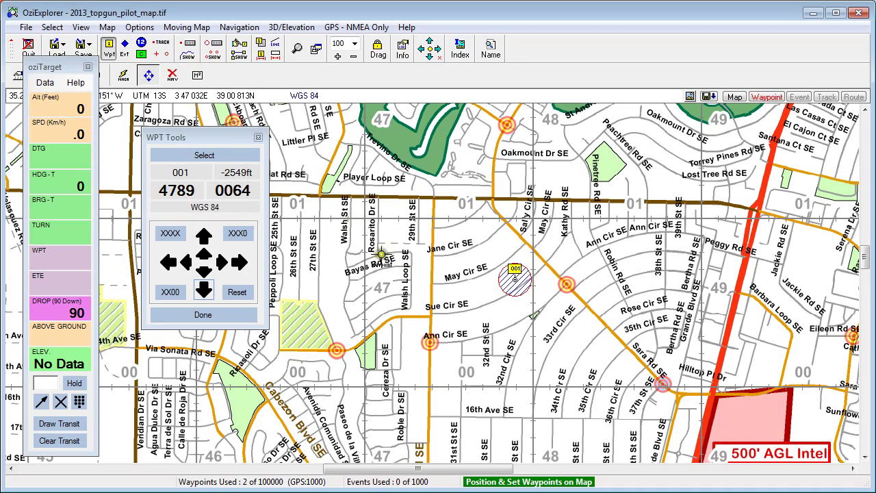
click(379, 254)
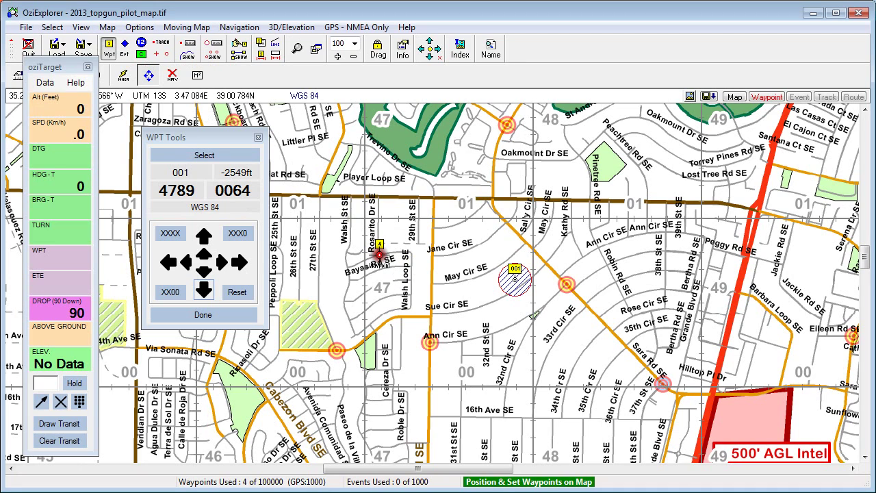
right_click(380, 255)
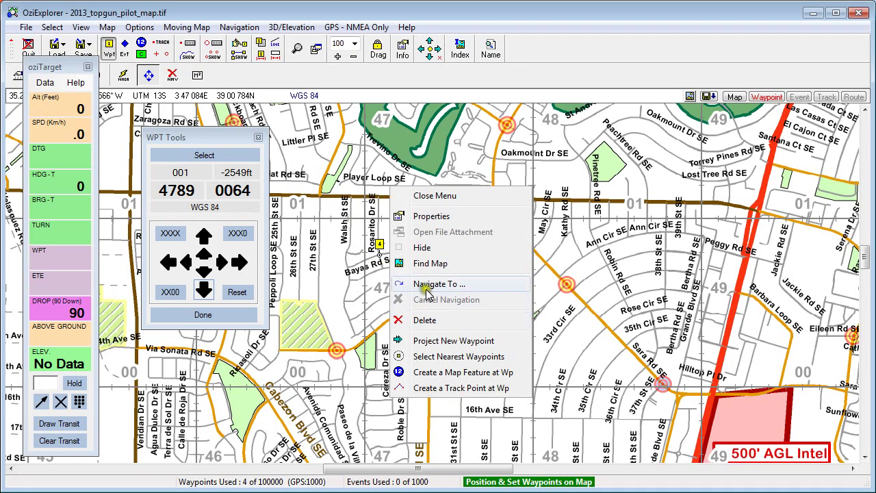
click(441, 219)
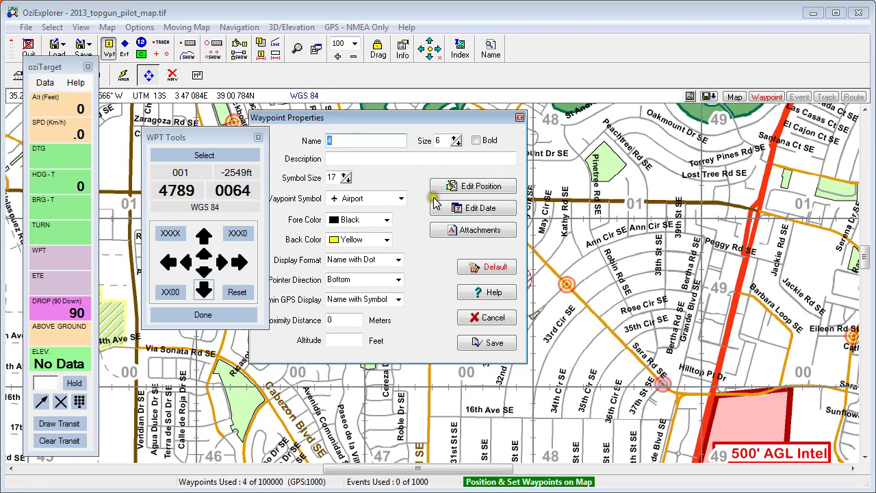
click(465, 185)
drag(225, 37, 508, 146)
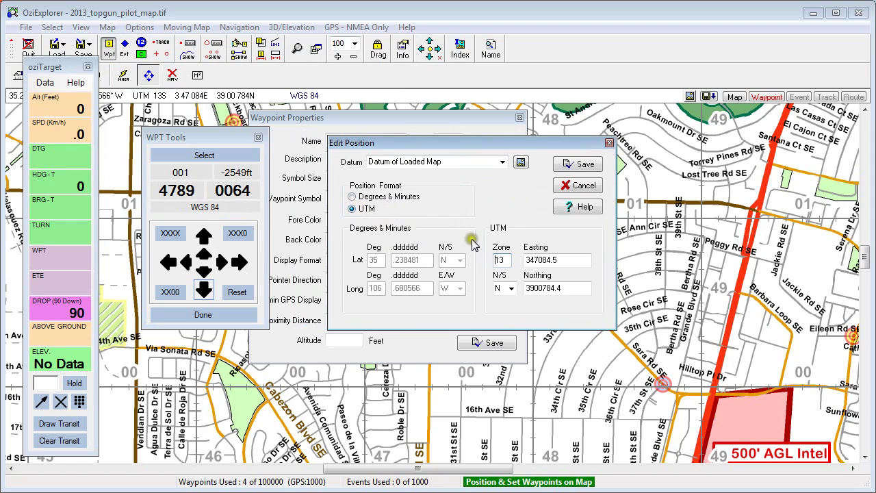
click(551, 260)
click(588, 190)
click(588, 191)
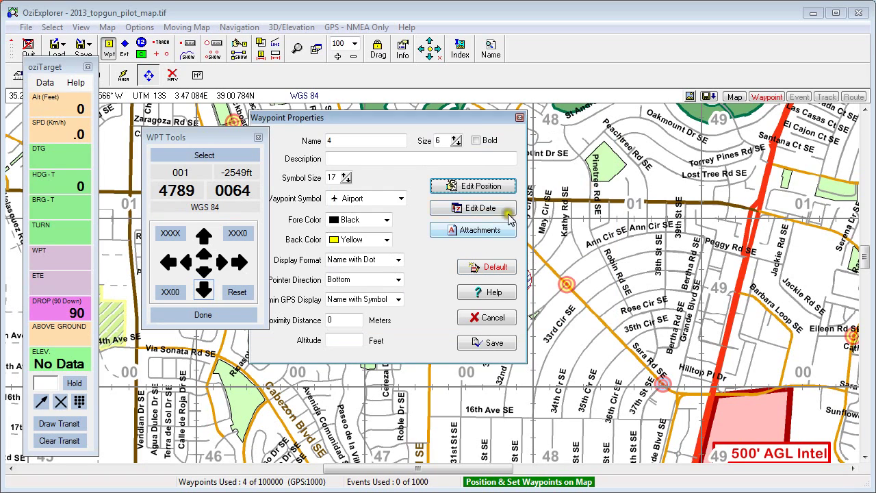
click(503, 321)
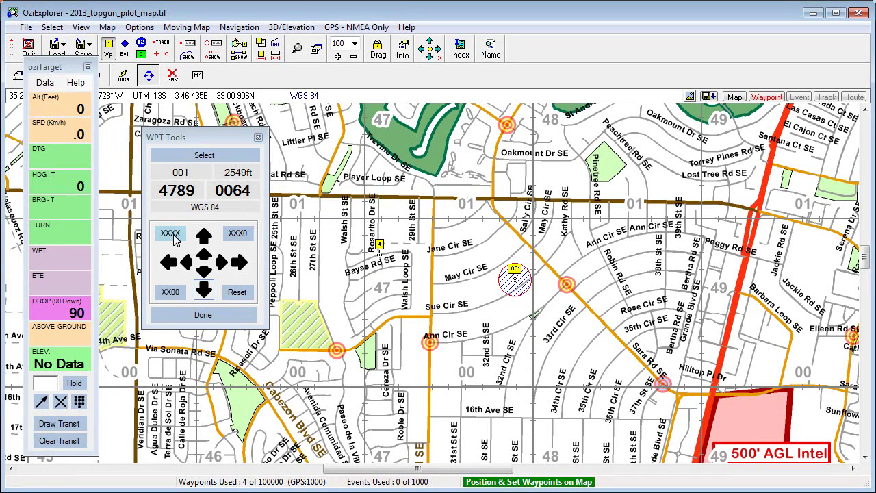
click(175, 236)
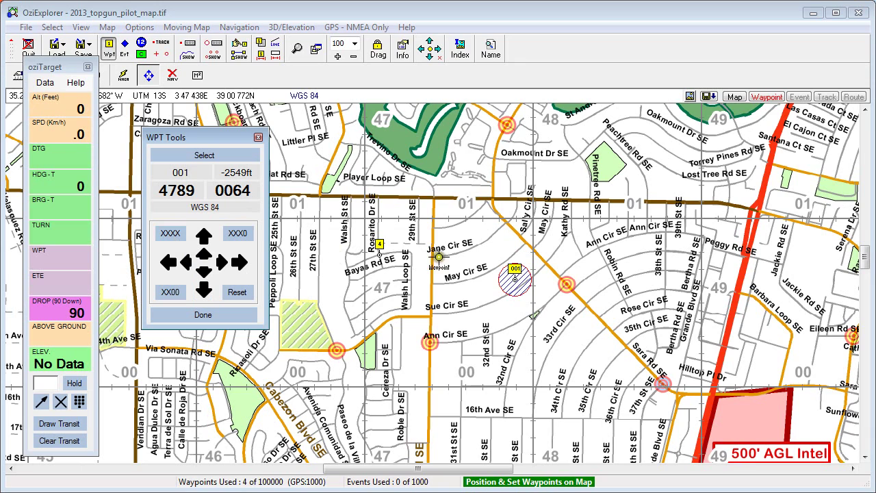
right_click(518, 286)
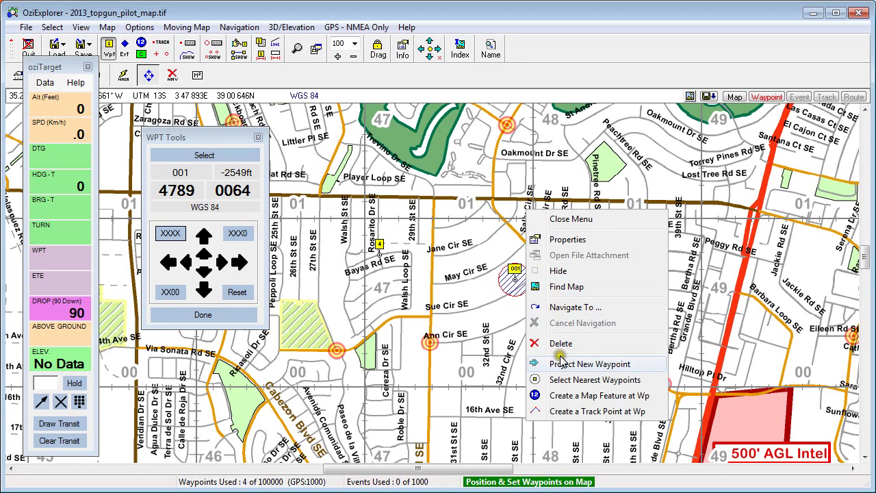
click(568, 239)
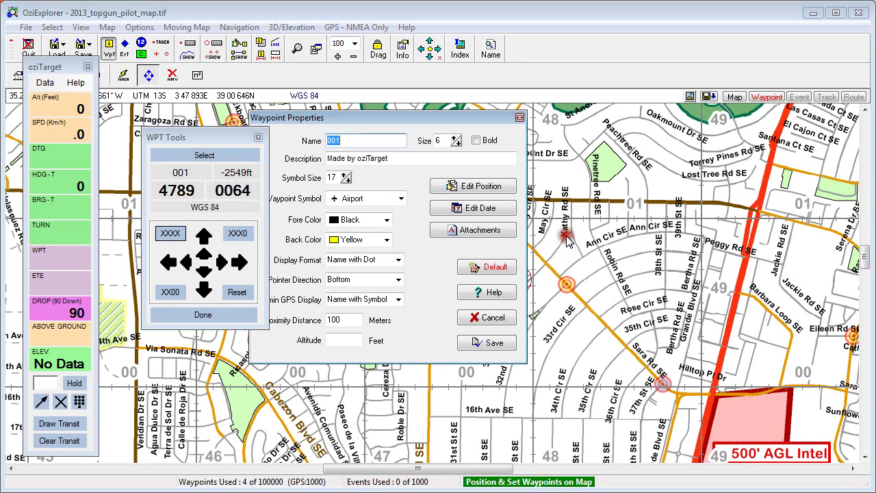
click(478, 186)
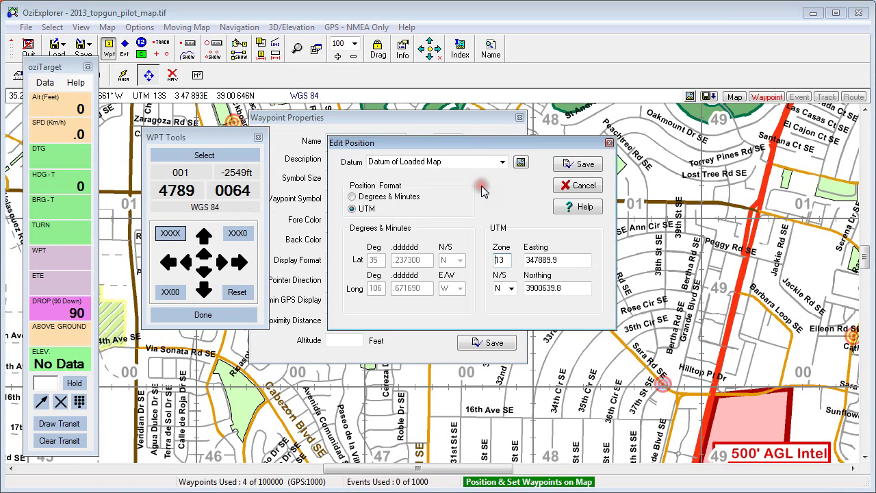
click(563, 259)
click(548, 288)
click(585, 187)
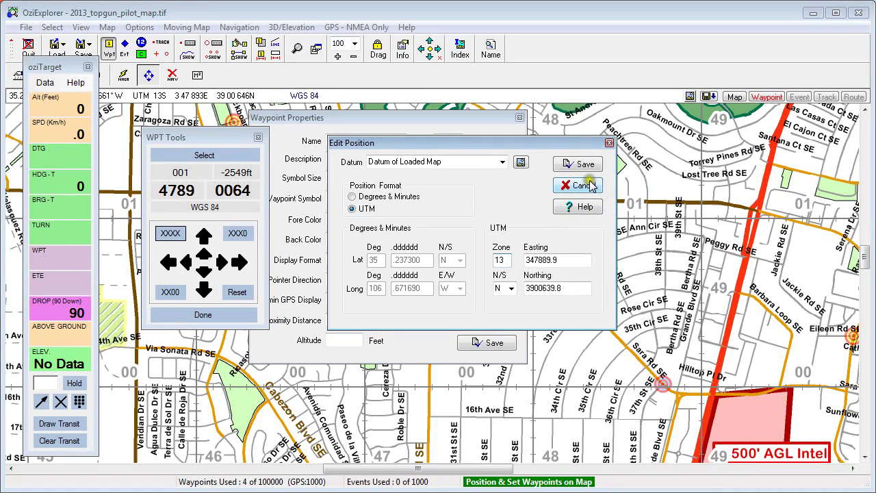
click(583, 186)
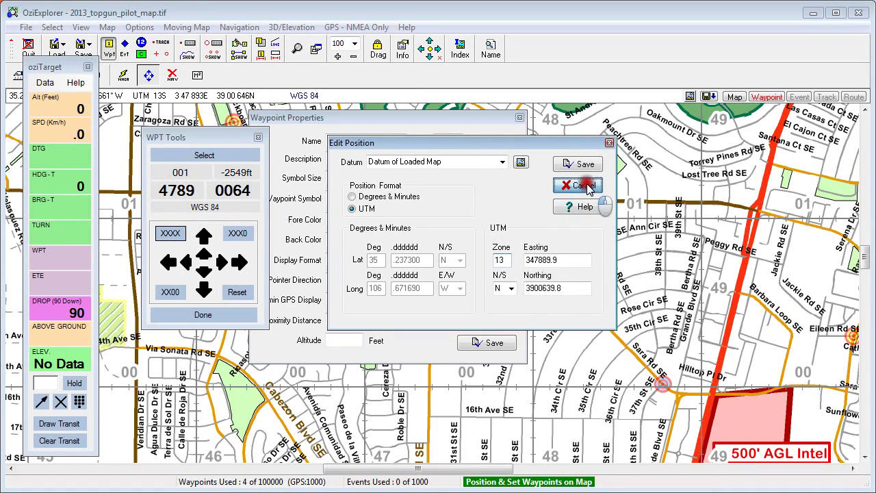
click(519, 118)
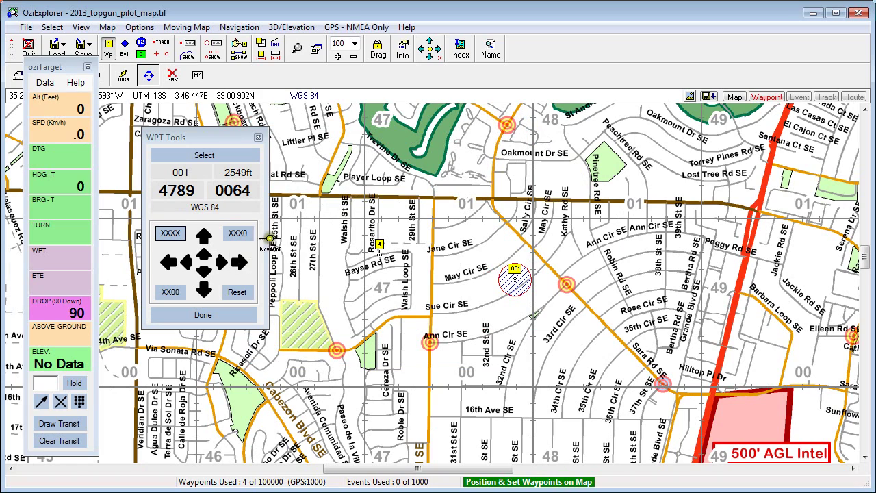
Step: Round waypoint 001's coordinates to the nearest ten, giving grid 4790 0060
click(181, 193)
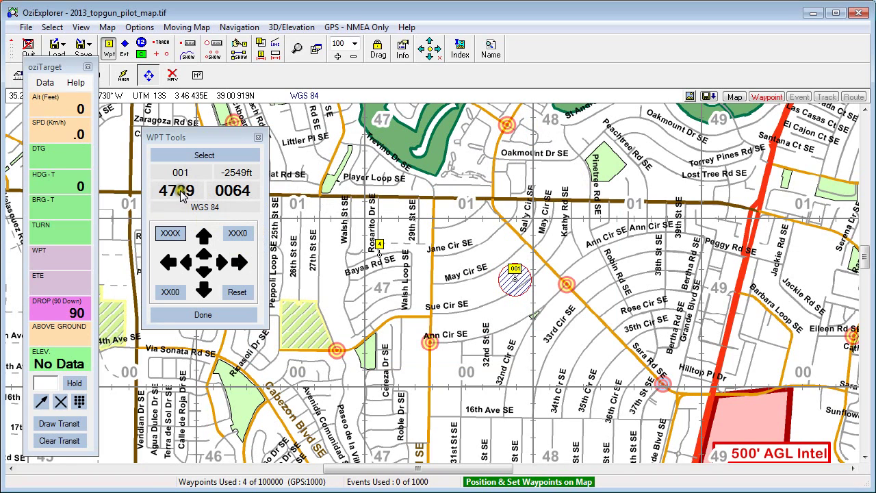
click(186, 194)
click(255, 193)
click(239, 235)
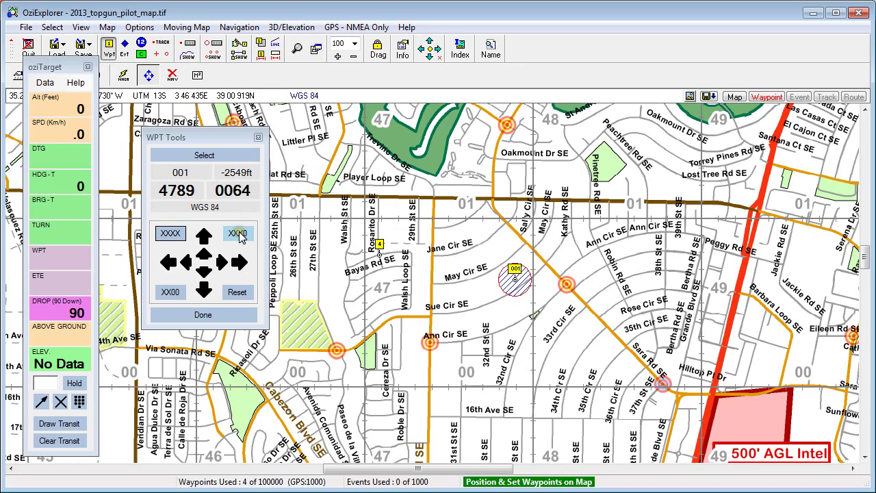
click(239, 235)
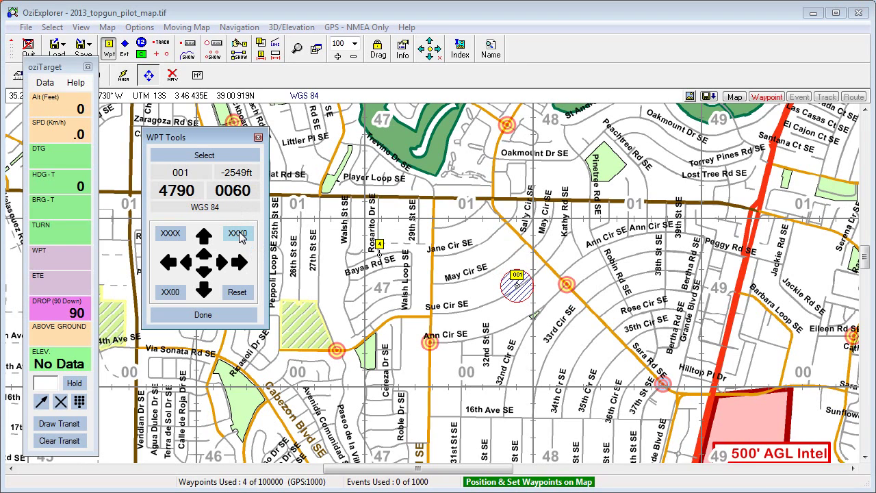
Step: Round waypoint 001's coordinates to the nearest hundred, giving grid 4800 0100 on Sally Cir
click(253, 192)
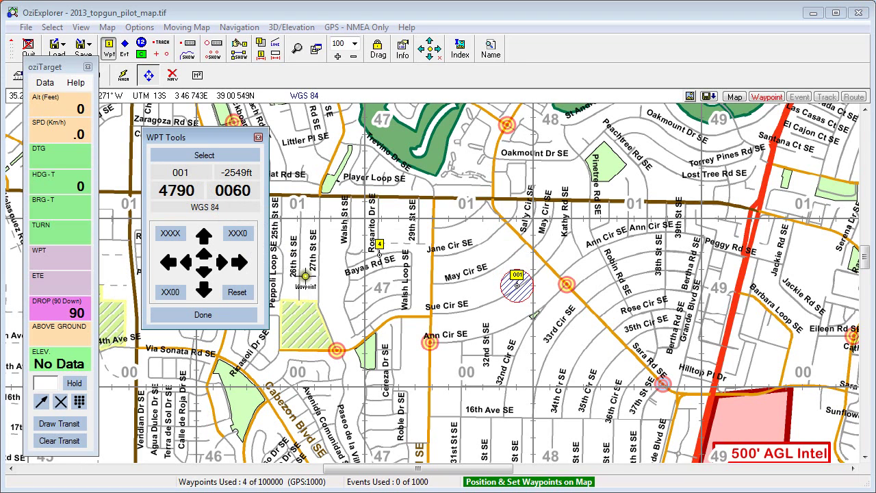
click(173, 295)
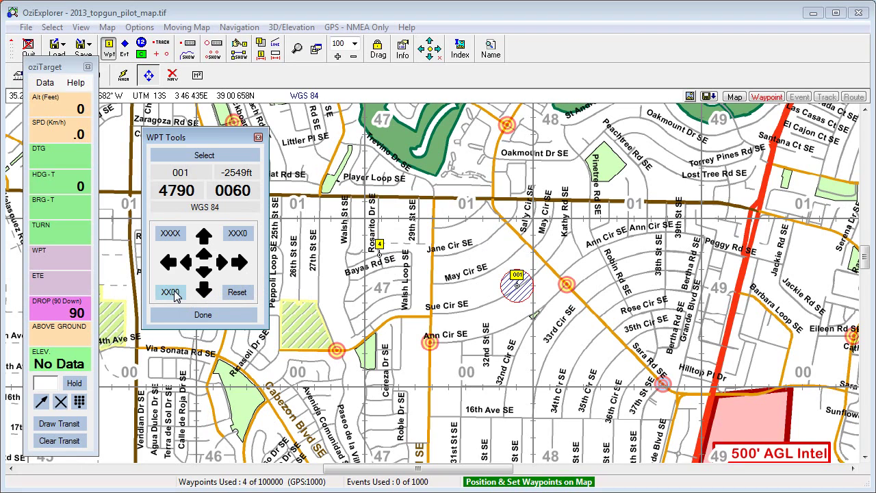
click(173, 294)
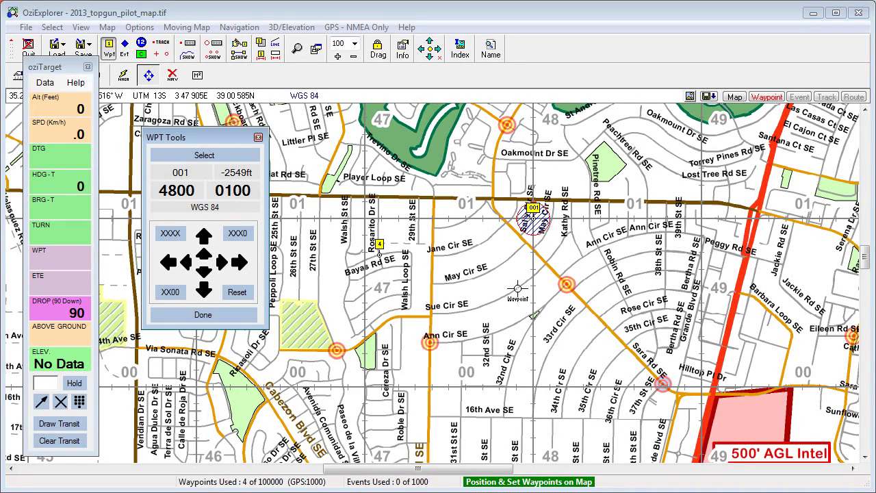
Step: Nudge waypoint 001 south in seven small steps below the 01 gridline
click(203, 273)
click(204, 273)
click(204, 273)
click(203, 273)
click(204, 273)
click(203, 272)
click(203, 272)
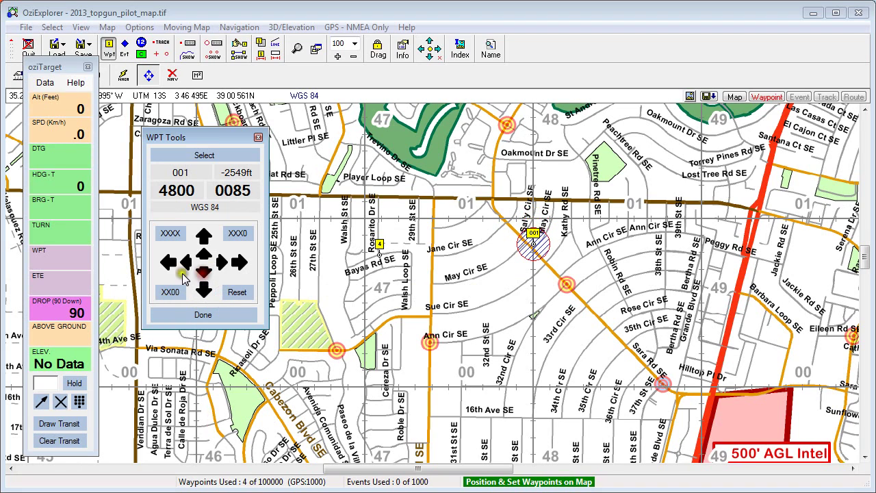
Step: Nudge waypoint 001 west, east and north to grid 4795 0087, then close the nudge controls
click(187, 262)
click(187, 262)
click(188, 262)
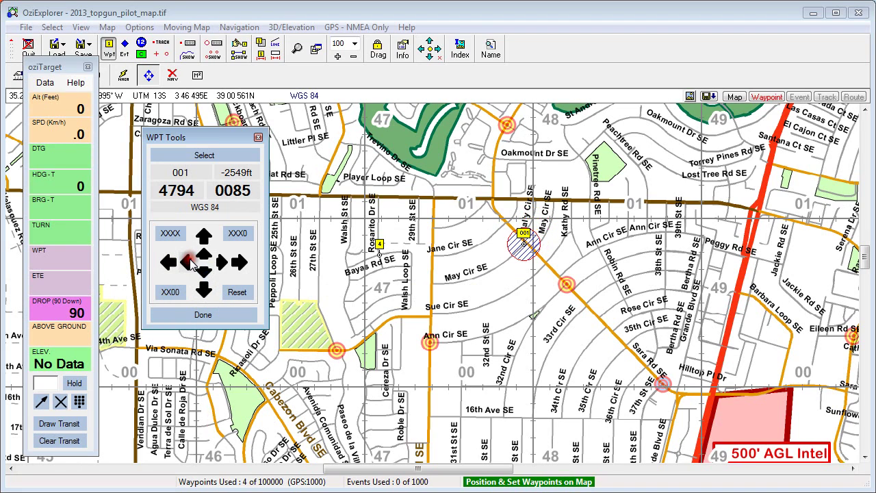
click(221, 262)
click(204, 254)
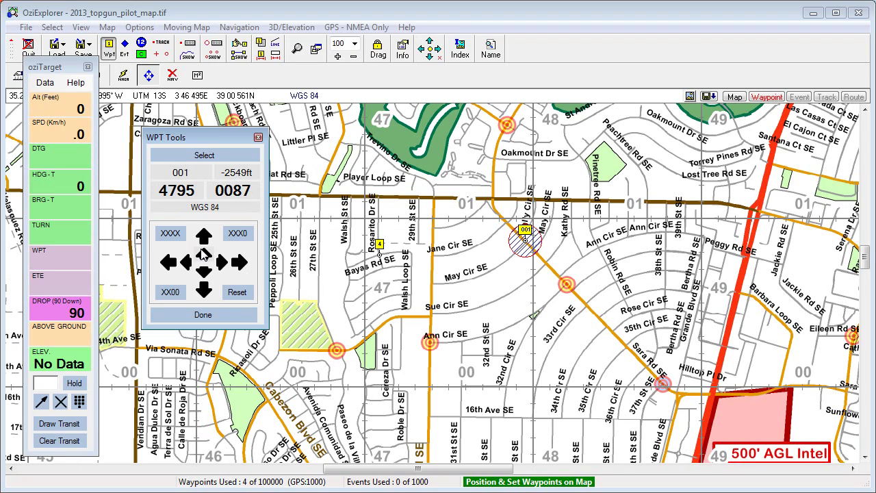
click(199, 314)
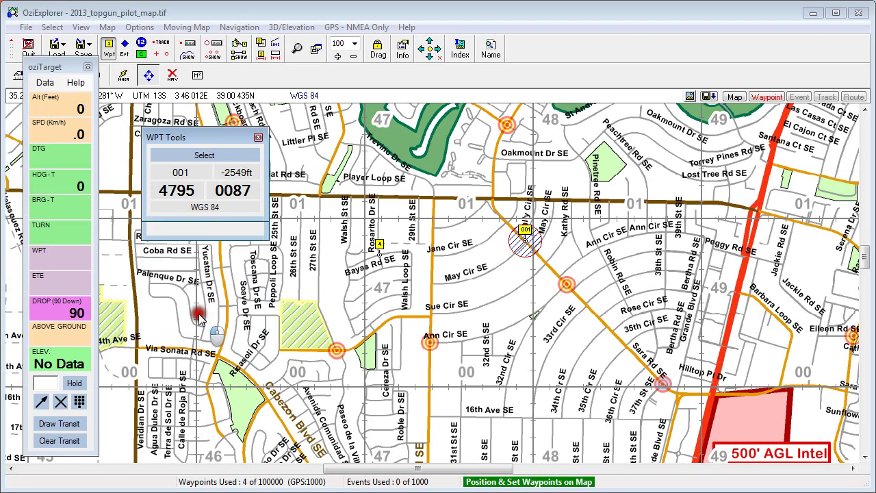